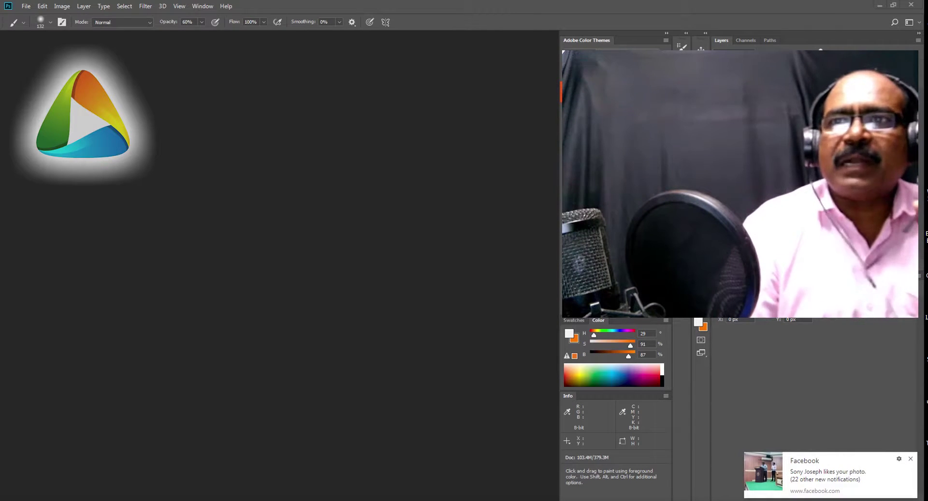
- View the raw photo DSC03196.ARW in Camera Raw and close it without opening the image
left_click_drag(3, 212, 174, 179)
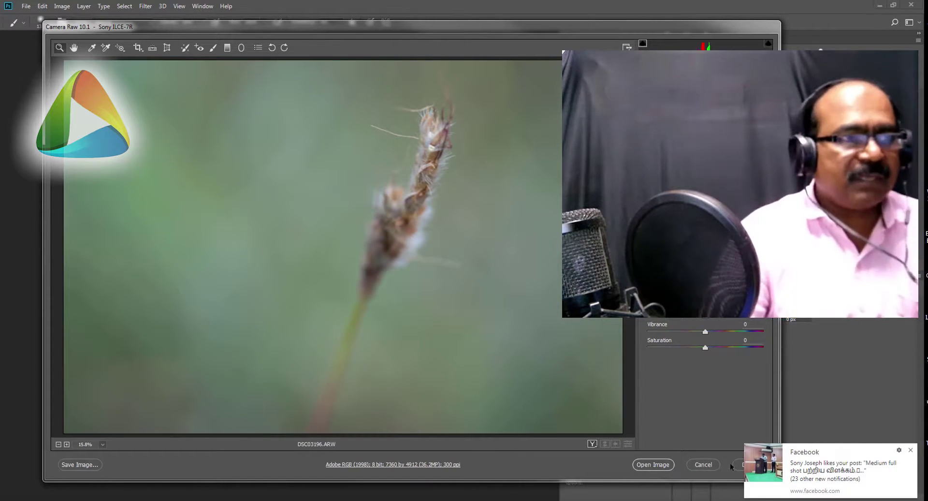
left_click(704, 464)
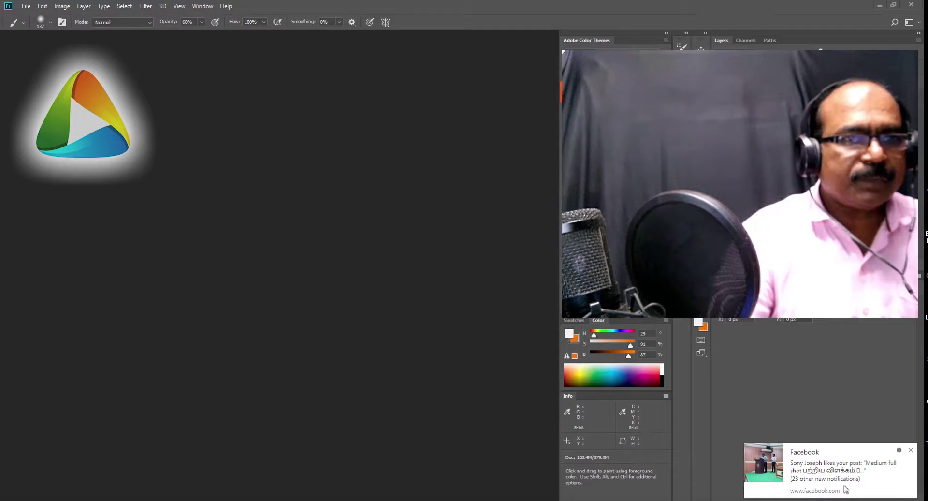
left_click_drag(505, 322, 261, 314)
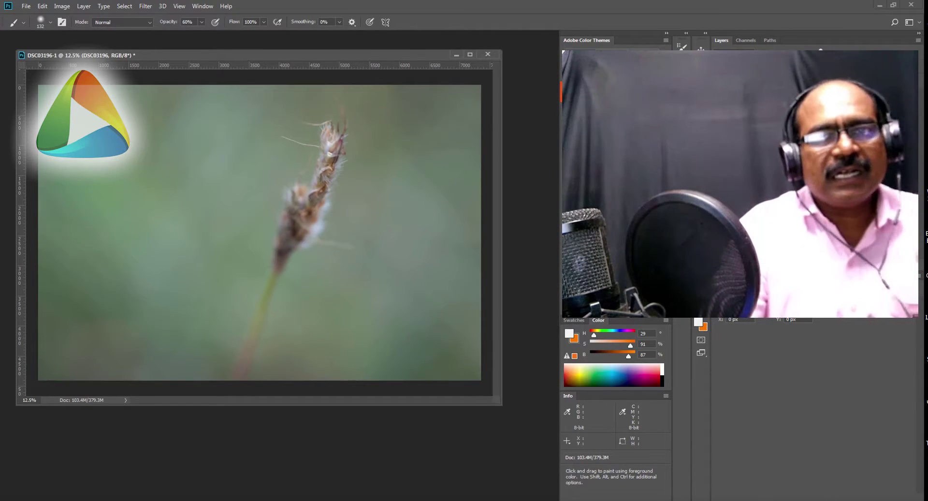
- Compare the original DSC03196 layer with the DSC03196 copy and DSC03196 copy 2 layers by showing and hiding the two copies
key("ctrl+comma")
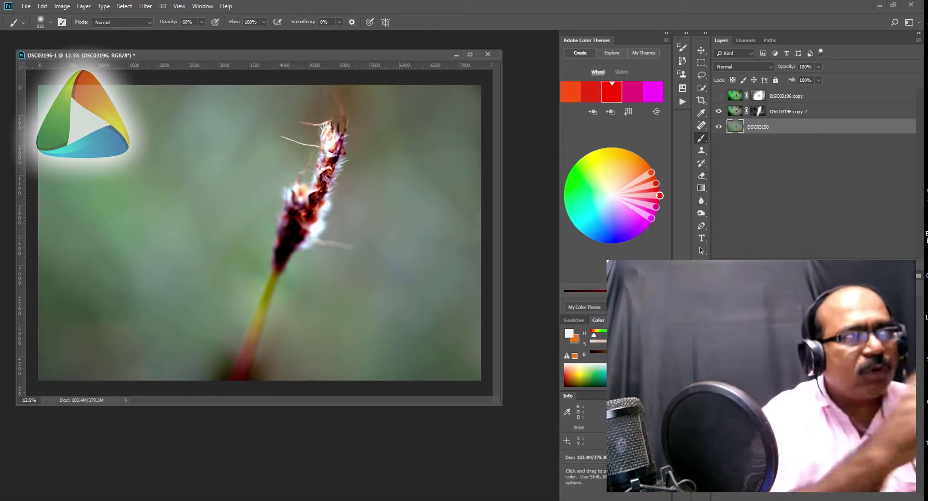
left_click(719, 112)
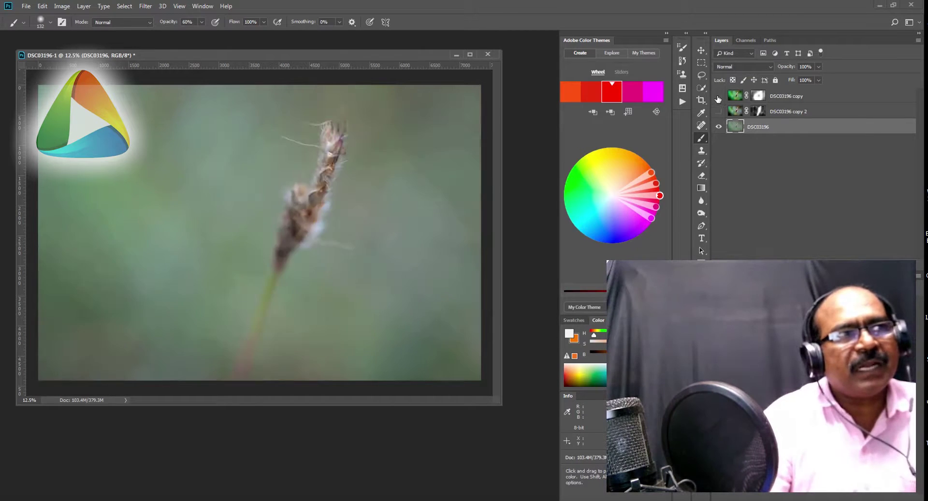
left_click(719, 96)
left_click(798, 98)
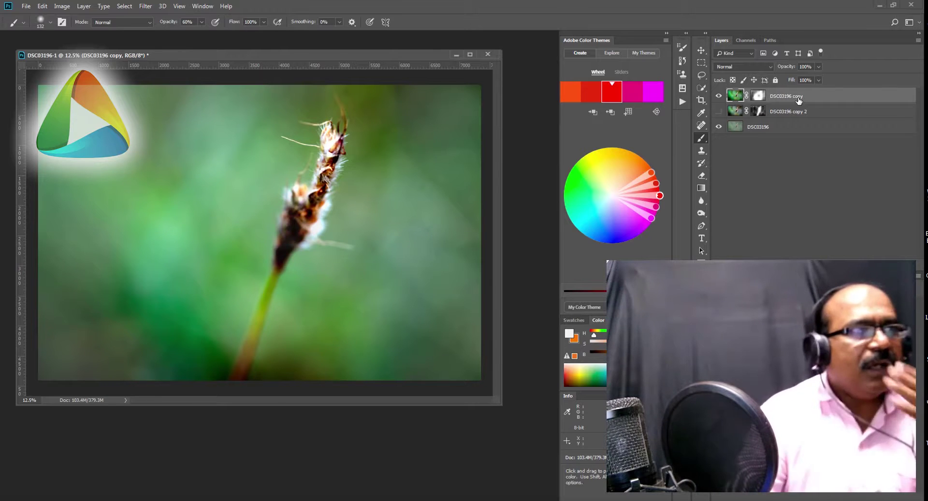
left_click(718, 95)
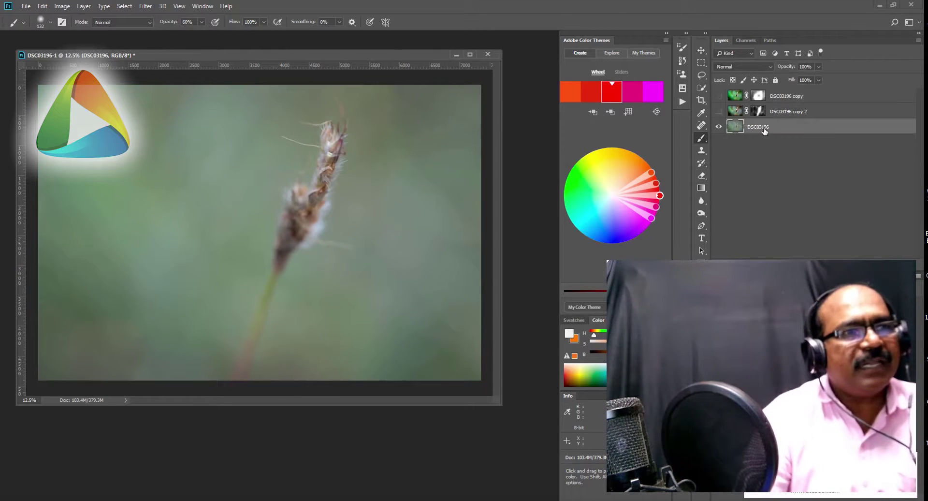
left_click(763, 127)
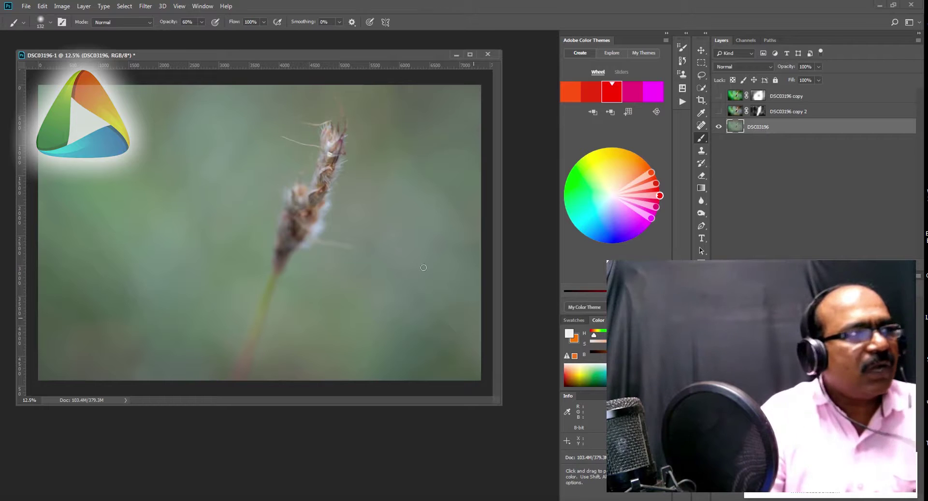
left_click(719, 111)
left_click(719, 97)
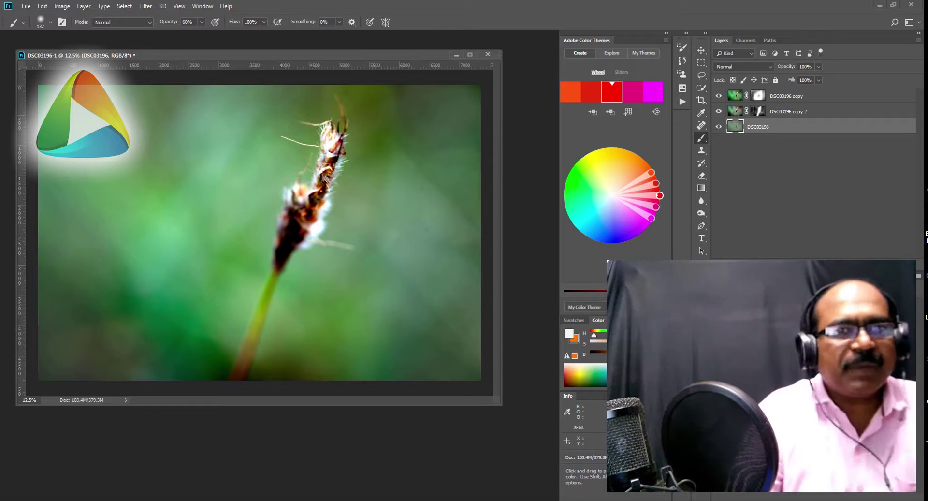
left_click(719, 96)
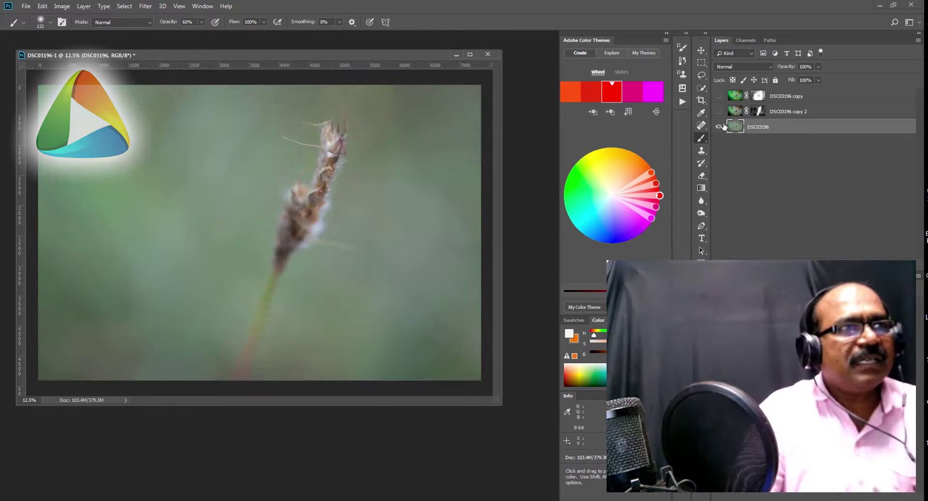
- Copy the entire DSC03196 base layer into a new document and add it as a separate layer above the Background
left_click(735, 126, "ctrl")
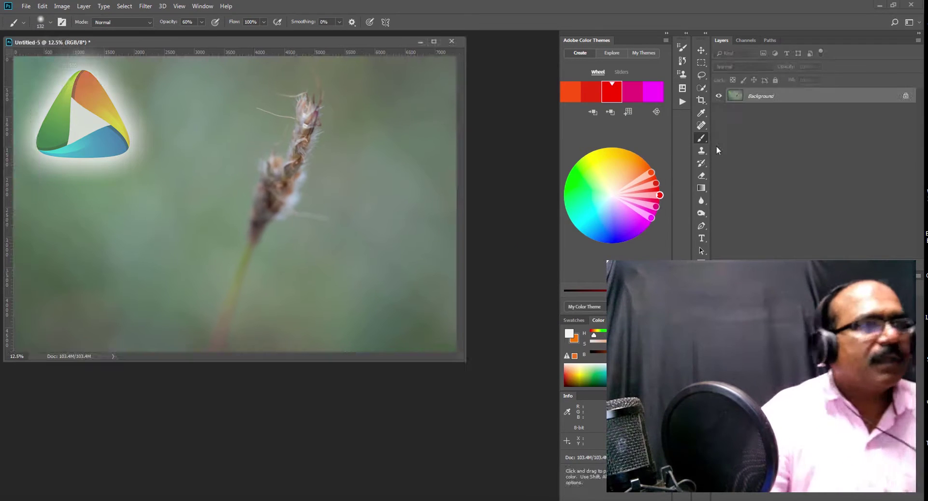
key("ctrl+v")
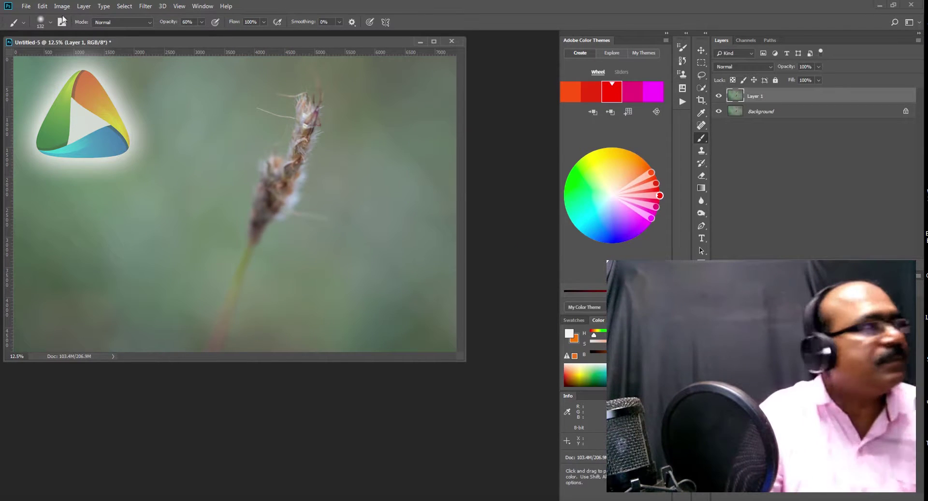
- Start Apply Image on the new layer with Layer 1 as the source layer
left_click(58, 8)
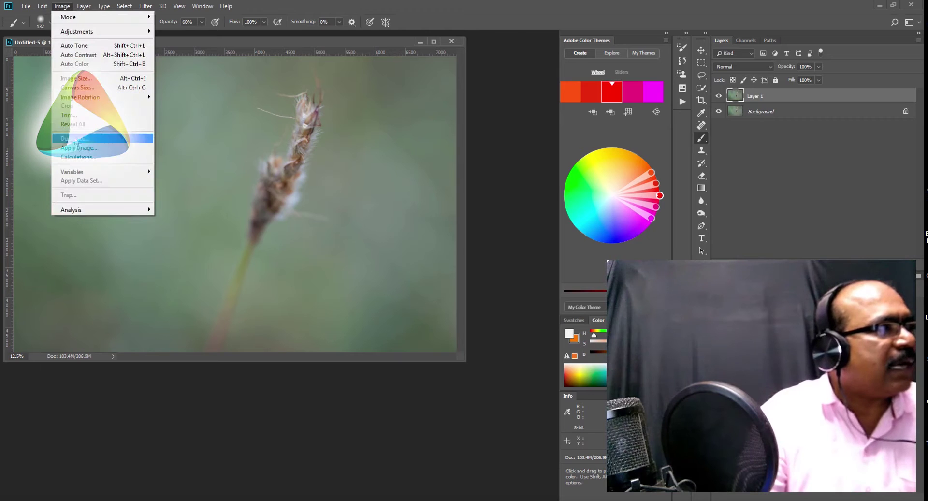
left_click(79, 148)
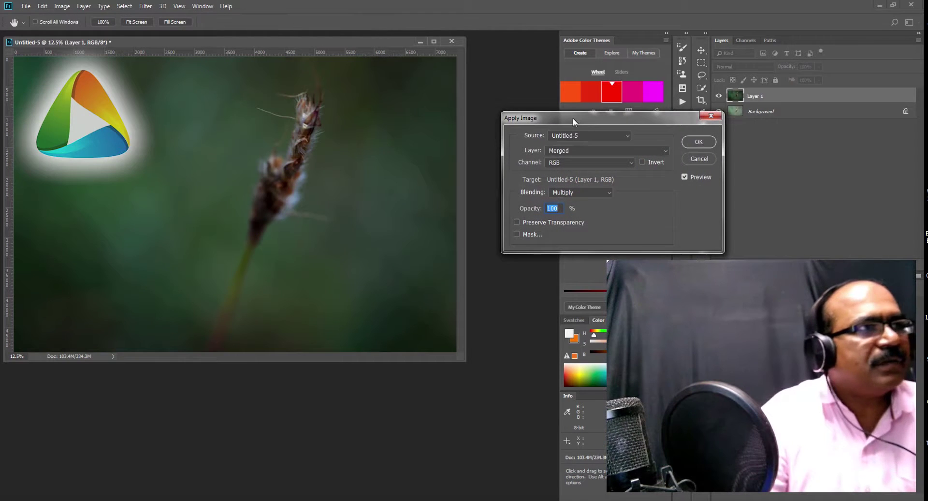
left_click_drag(574, 121, 372, 111)
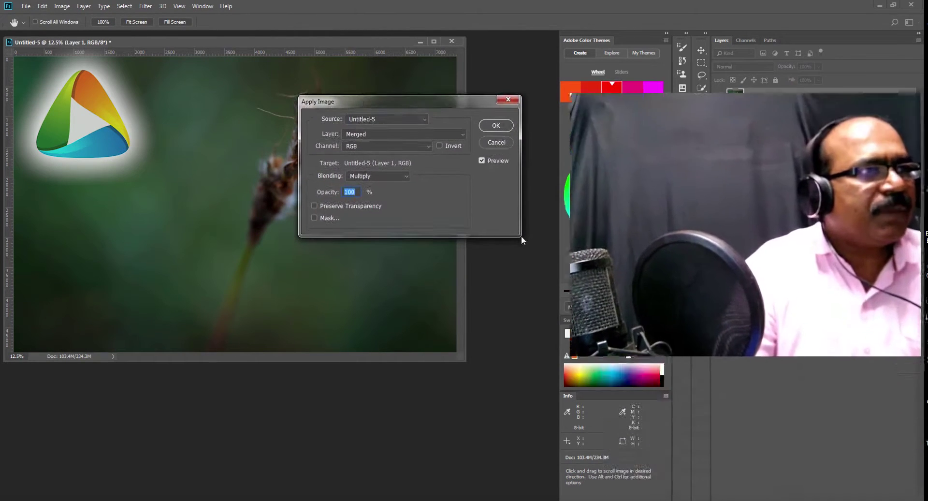
left_click(388, 134)
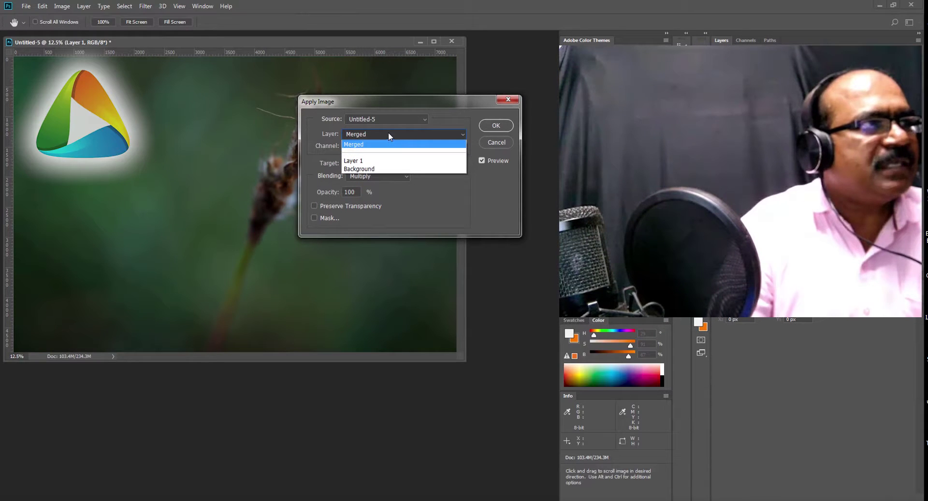
left_click(389, 134)
left_click(389, 134)
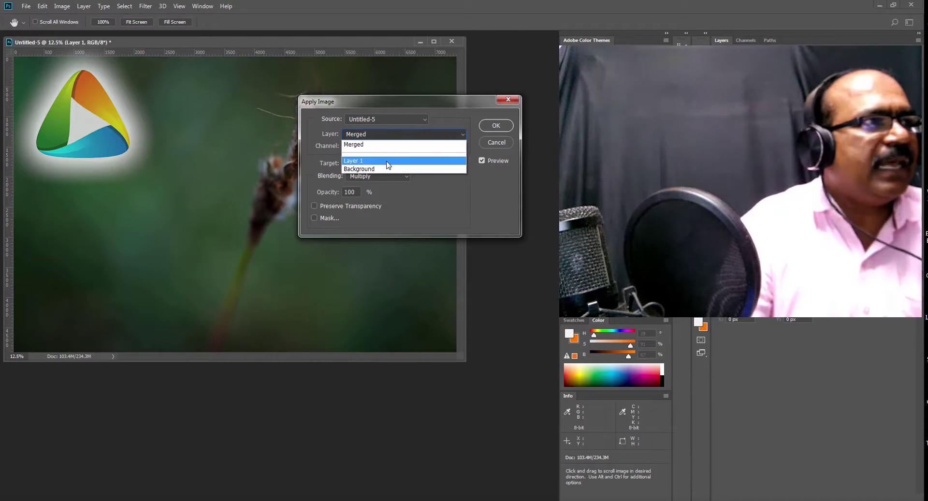
left_click(388, 161)
- Review the source channel and blending options in Apply Image, keeping RGB and Multiply
left_click(392, 146)
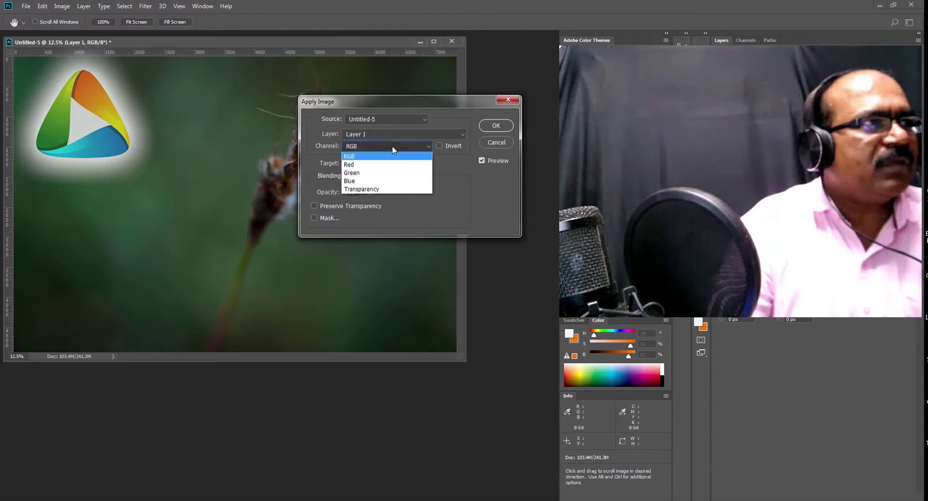
left_click(392, 146)
left_click(390, 176)
left_click(391, 176)
left_click(390, 176)
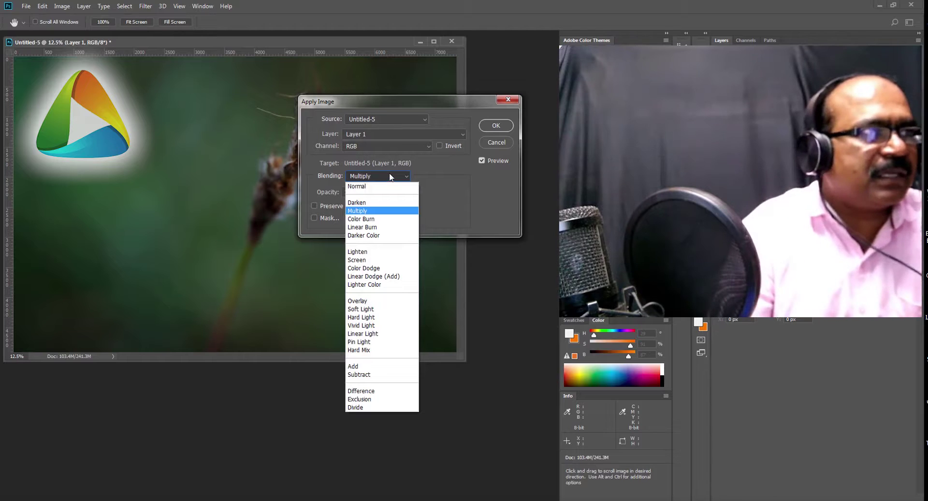
left_click(389, 175)
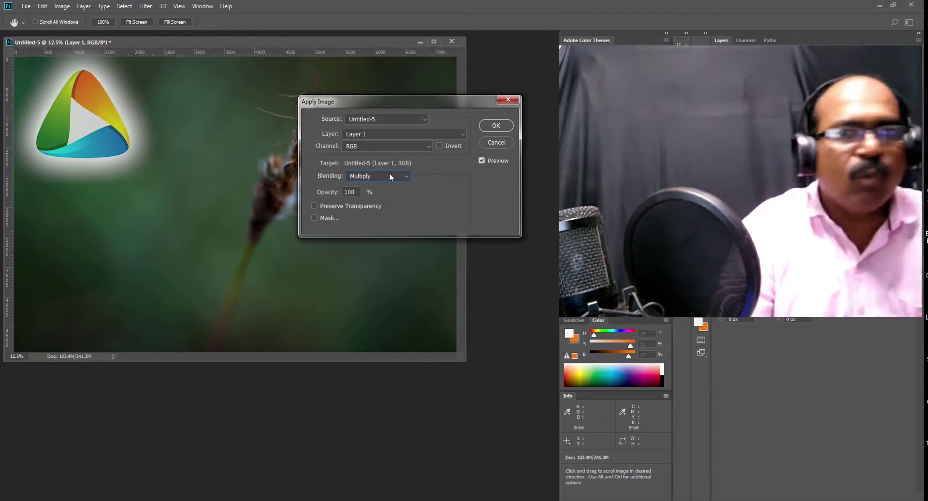
- Enable the Apply Image mask and base it on Layer 1 of Untitled-5
left_click(314, 218)
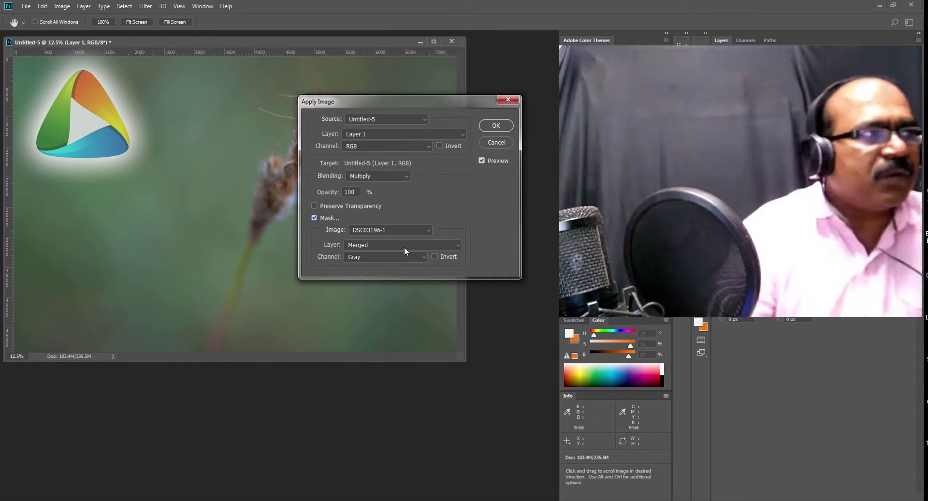
left_click(379, 243)
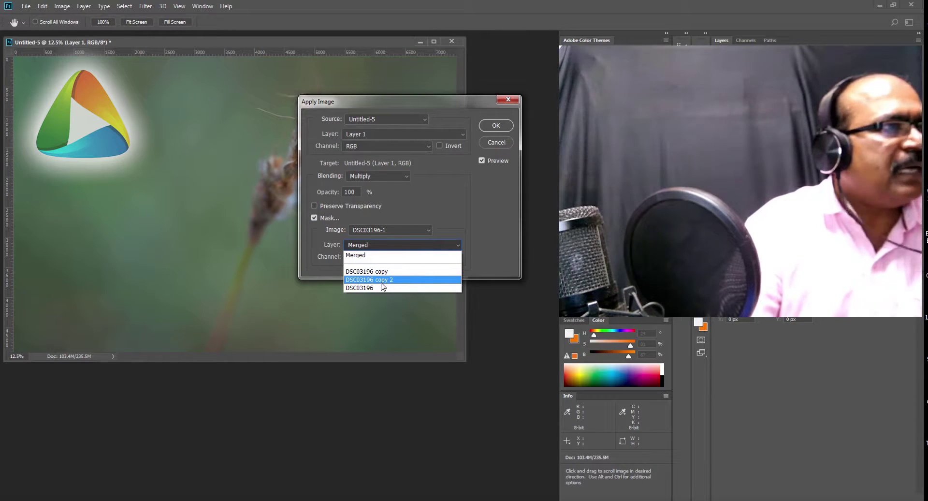
left_click(382, 255)
left_click(416, 228)
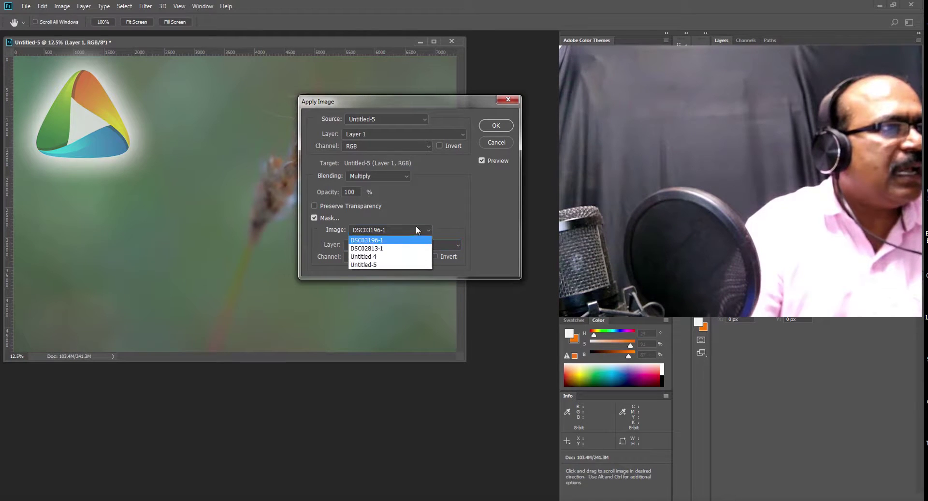
left_click(382, 263)
left_click(401, 244)
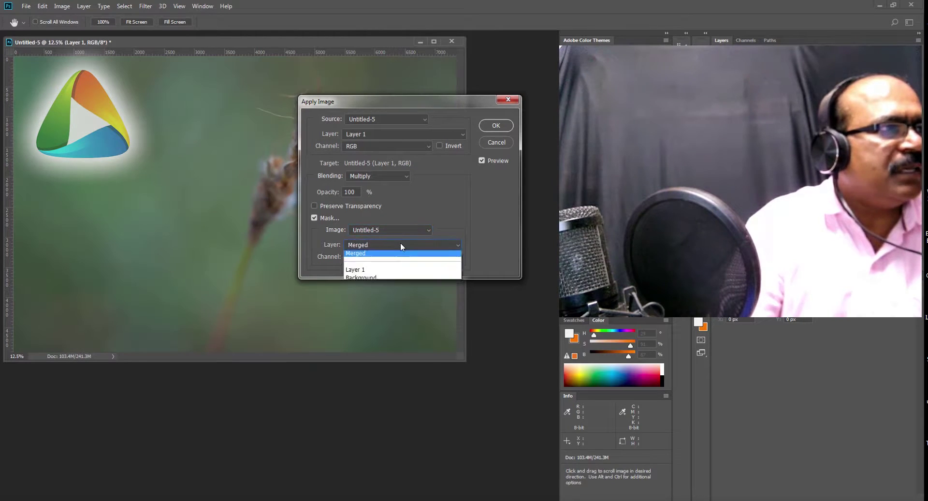
left_click(383, 269)
- Preview the alternative mask channels, including Green and Transparency, and set the mask channel to Blue
left_click(387, 256)
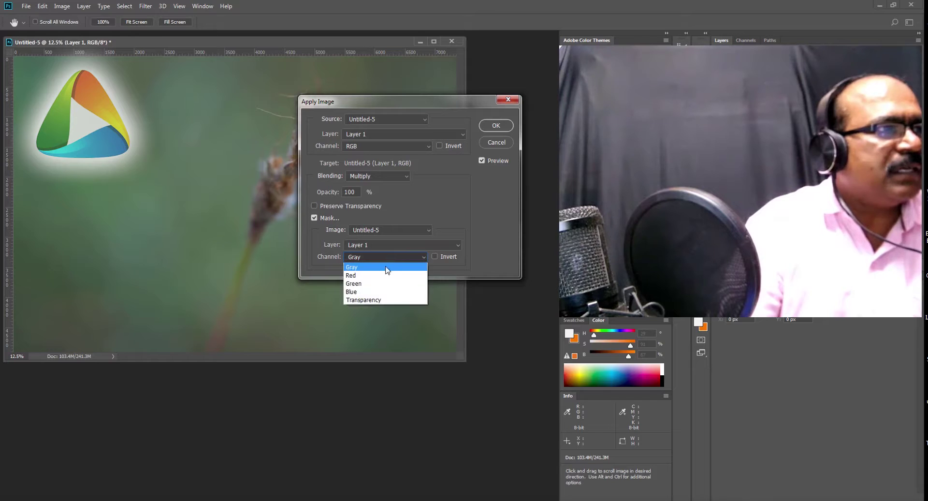
left_click(382, 275)
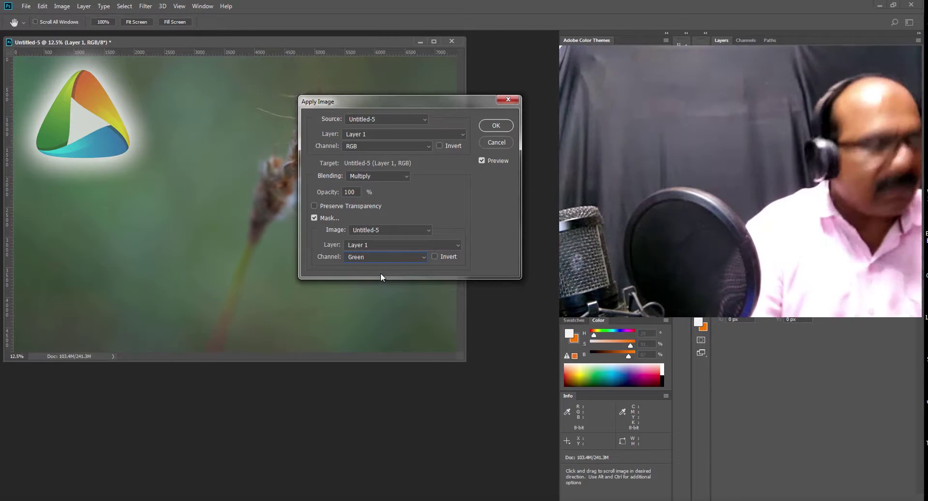
key("Down")
key("Down")
key("Down")
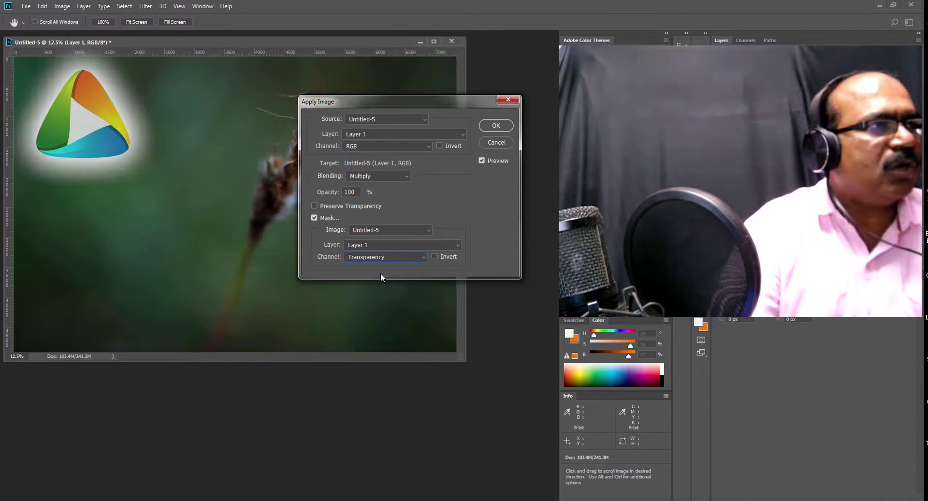
key("Up")
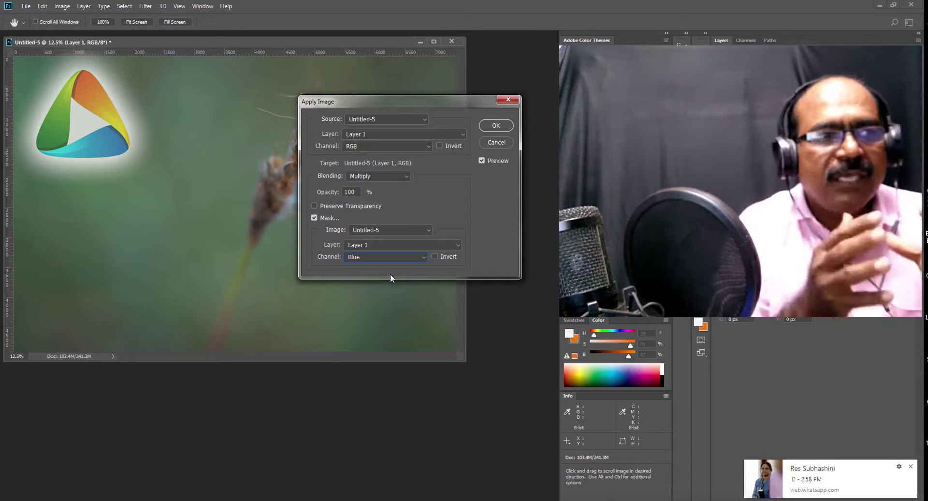
left_click(911, 468)
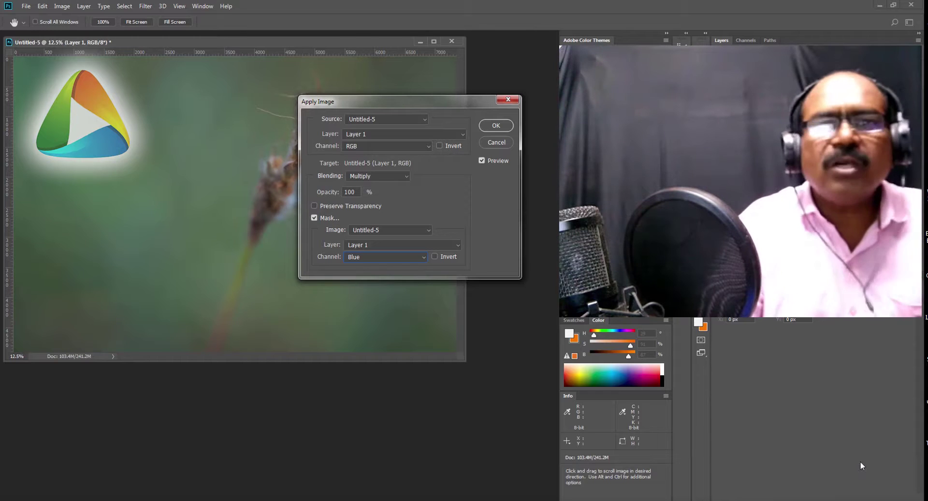
- Try Green as the mask channel and return it to Blue
left_click(424, 257)
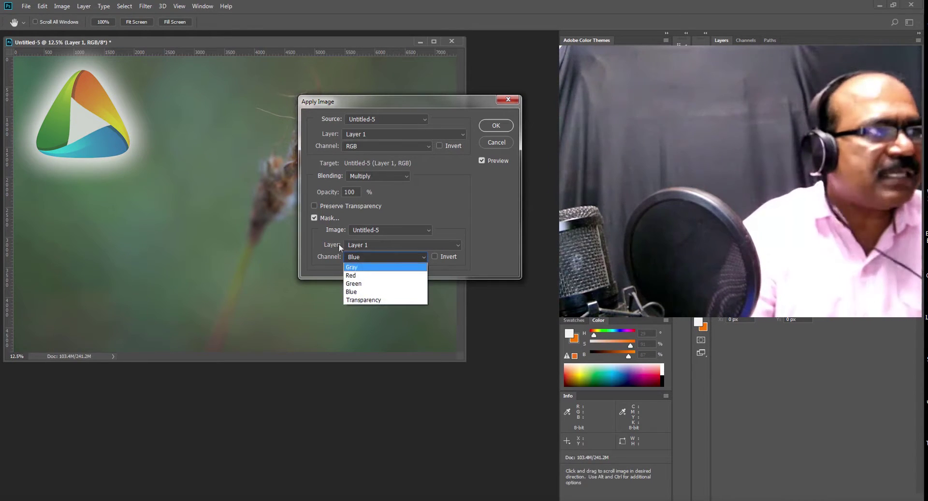
left_click(378, 285)
left_click(418, 256)
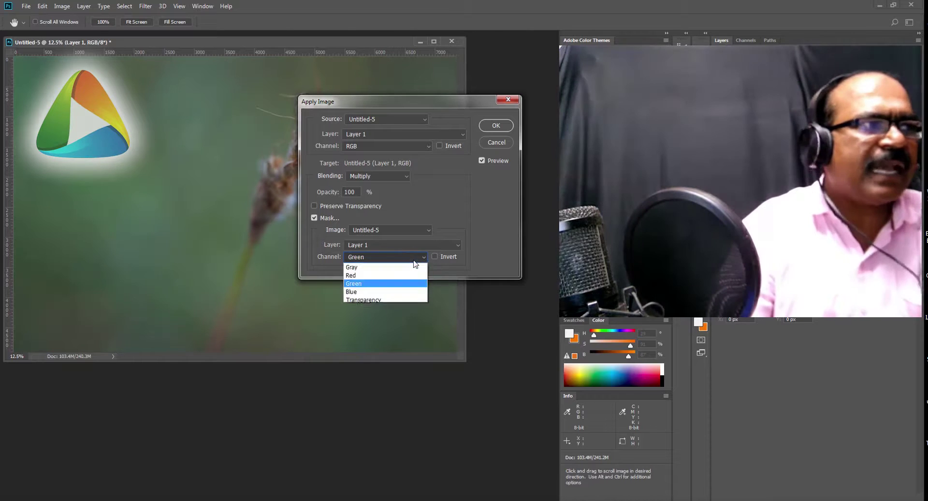
left_click(405, 292)
- Preview other Apply Image blending modes and set the blending to Color Burn
left_click(370, 177)
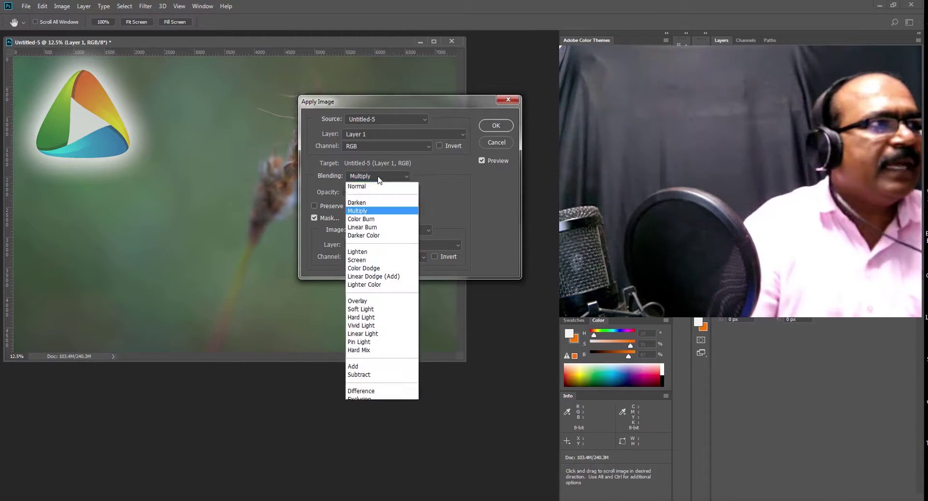
left_click(360, 202)
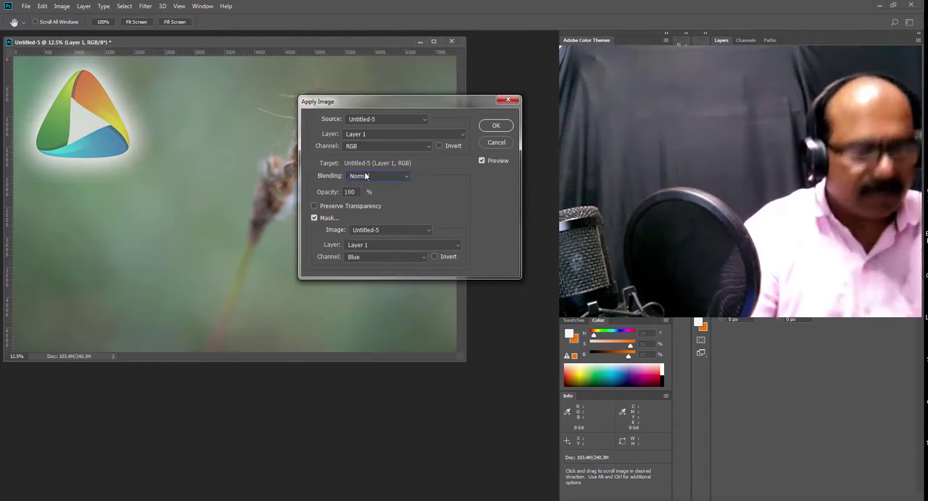
scroll(364, 176, "down", 3)
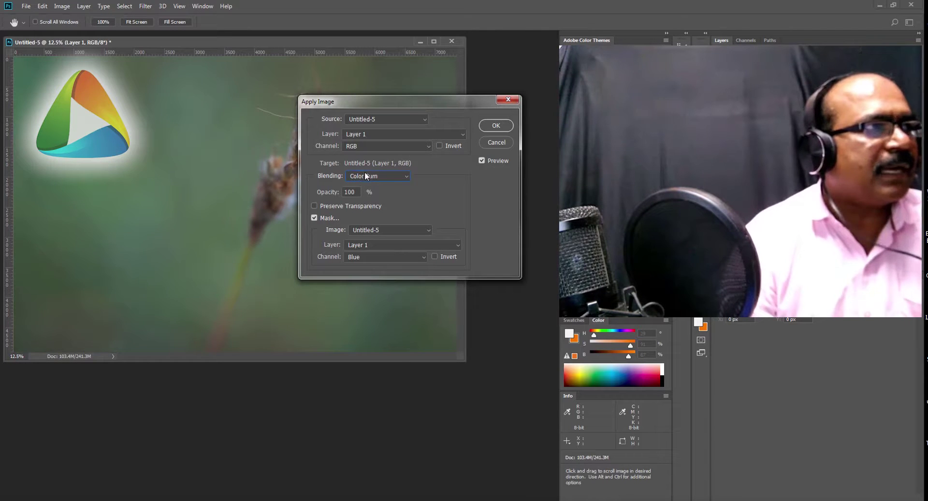
scroll(365, 175, "up", 1)
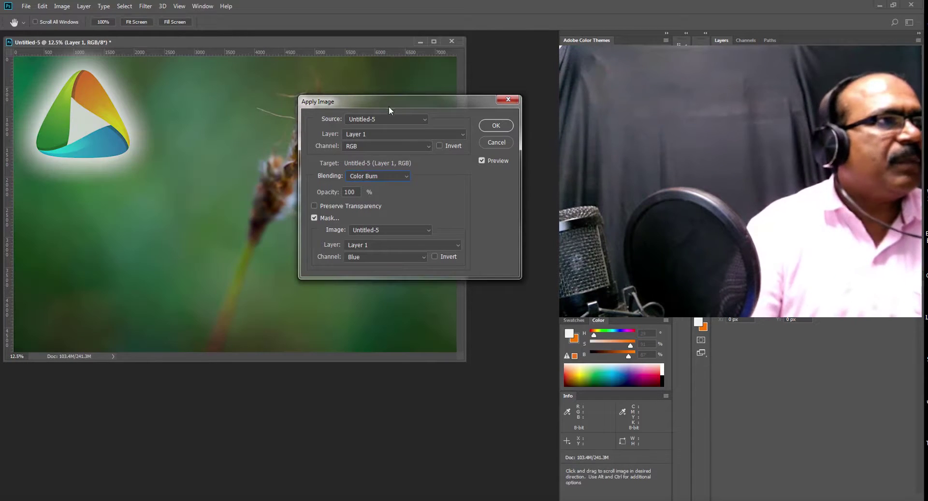
- Preview more Apply Image blending modes without the mask, including Linear Light, Hard Mix and Subtract, keeping the dialog clear of the photo
left_click_drag(388, 105, 575, 142)
key("Down")
key("Down")
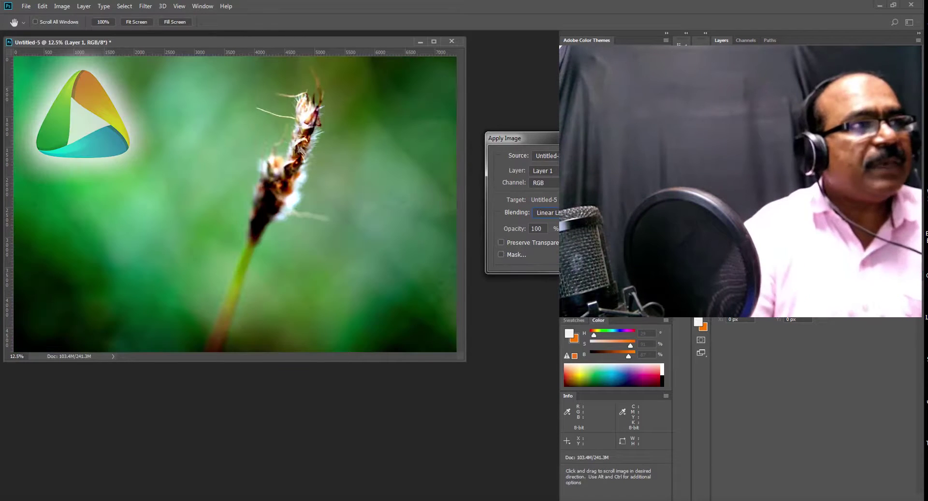
key("Down")
key("Down")
key("Down")
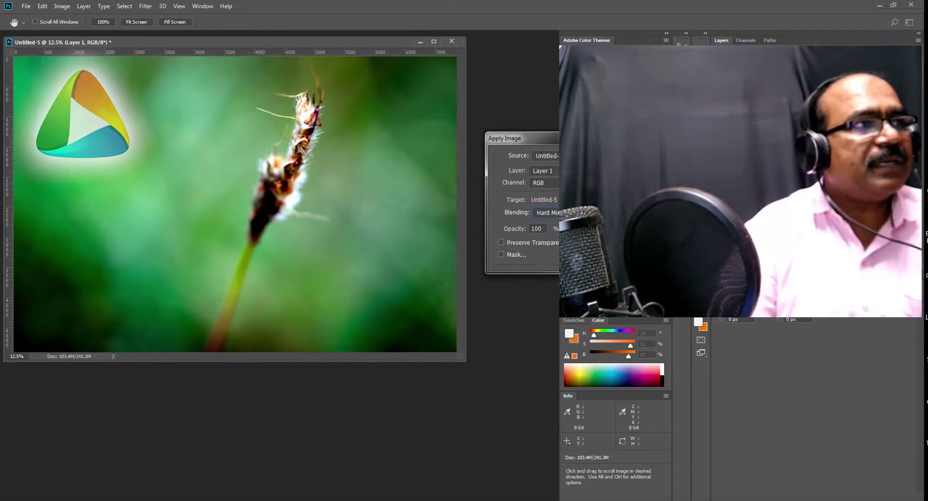
key("Down")
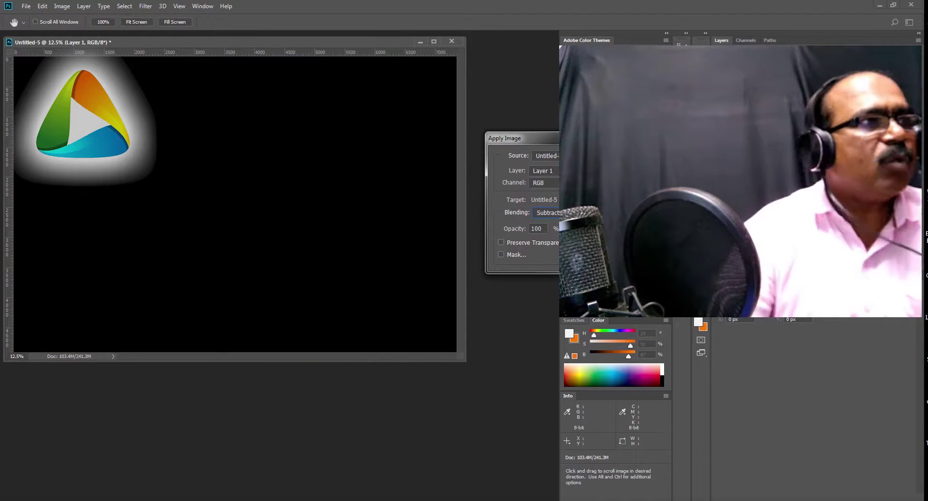
- Set the Apply Image blending to Vivid Light at 100% opacity and apply it to Layer 1
key("Up")
key("Up")
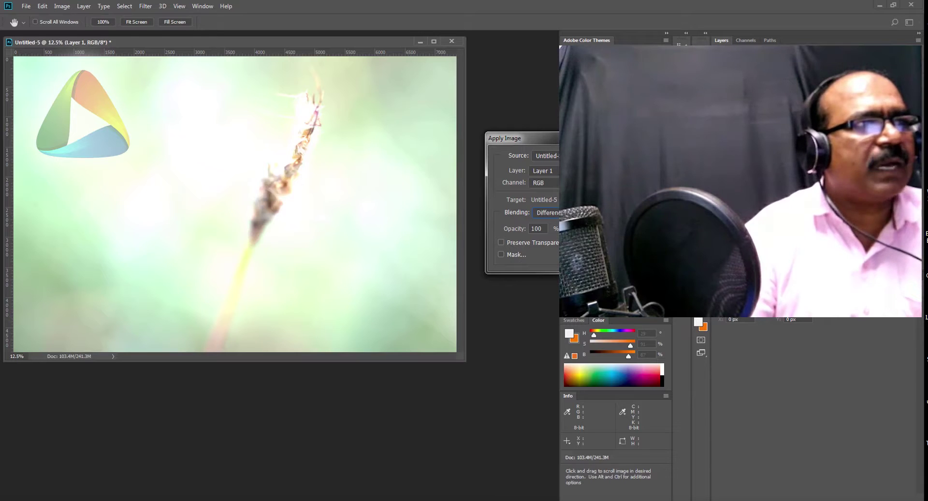
key("Up")
key("Up")
key("Up")
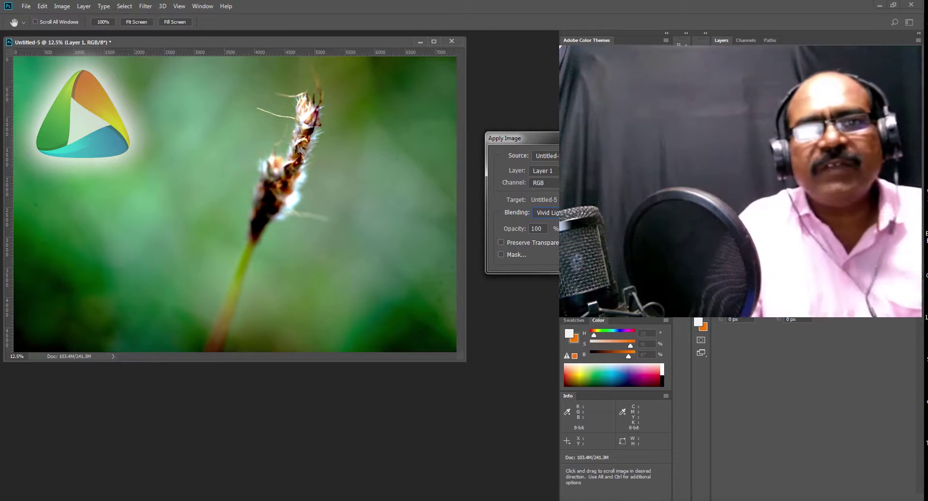
key("Return")
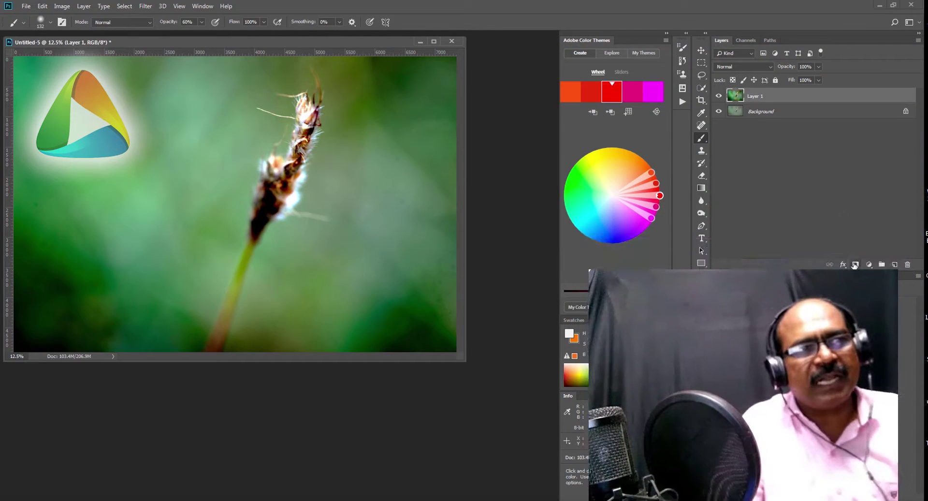
- Add a layer mask to Layer 1 and paint black over the background around the plant with a 1900 px brush at 60% opacity
left_click(856, 264)
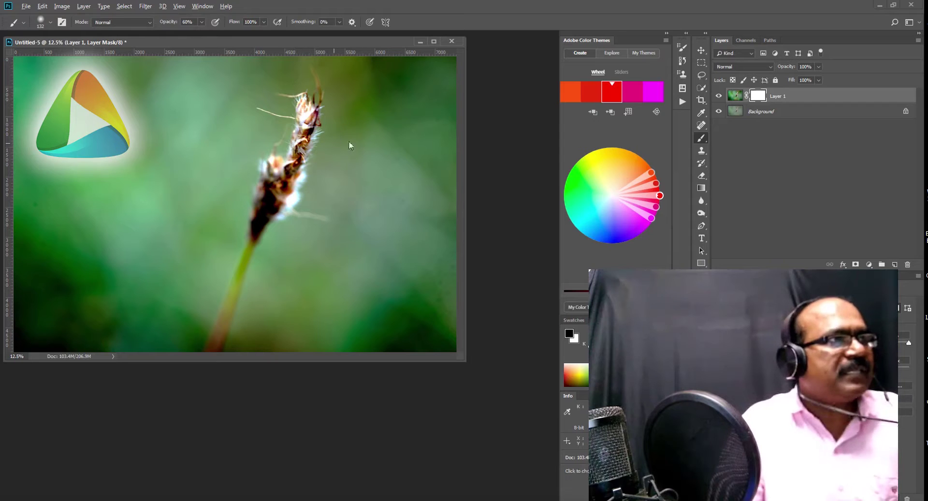
left_click_drag(331, 145, 386, 142)
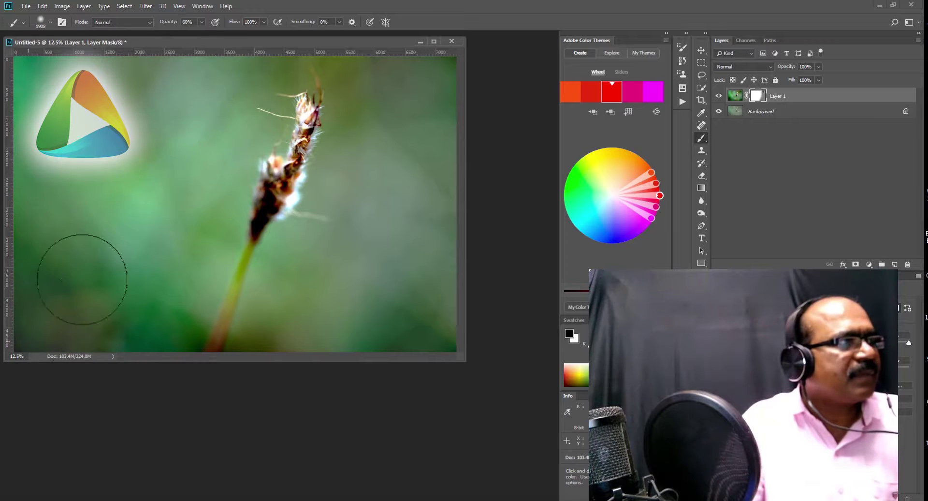
mouse_move(83, 269)
left_mouse_down()
mouse_move(128, 322)
mouse_move(97, 352)
left_mouse_up()
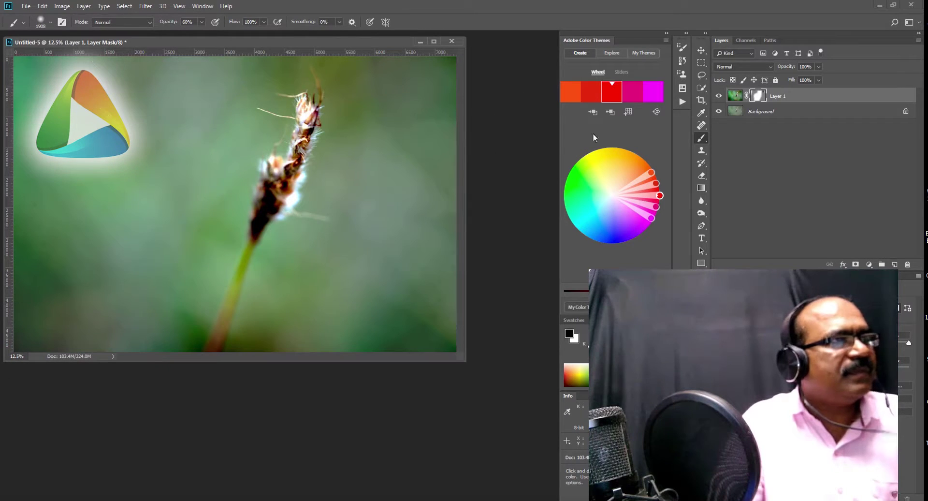
- Compare the photo with Layer 1 hidden and shown, and inspect the plant head up close
left_click(719, 96)
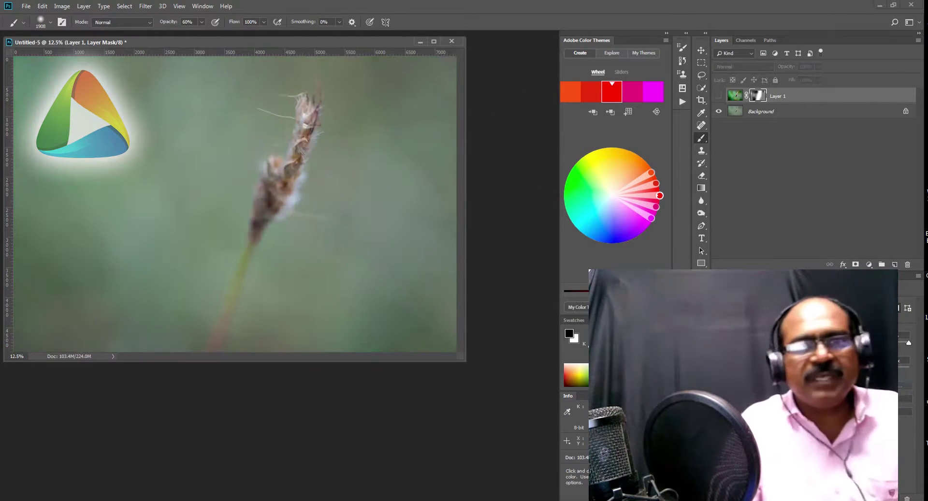
left_click(719, 95)
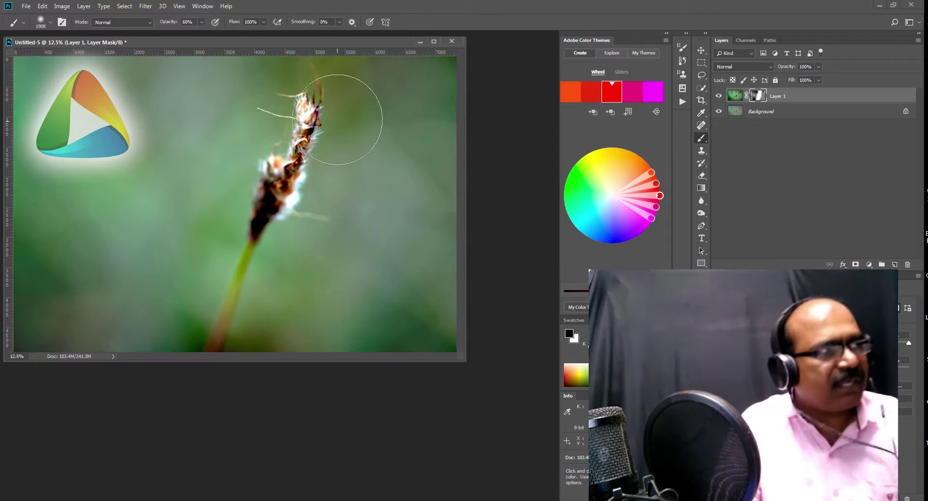
scroll(382, 182, "up", 2)
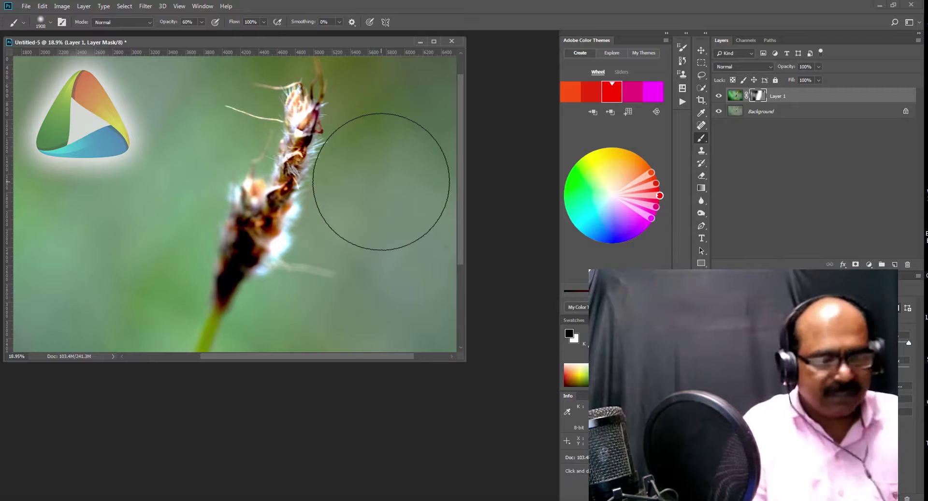
scroll(382, 182, "down", 2)
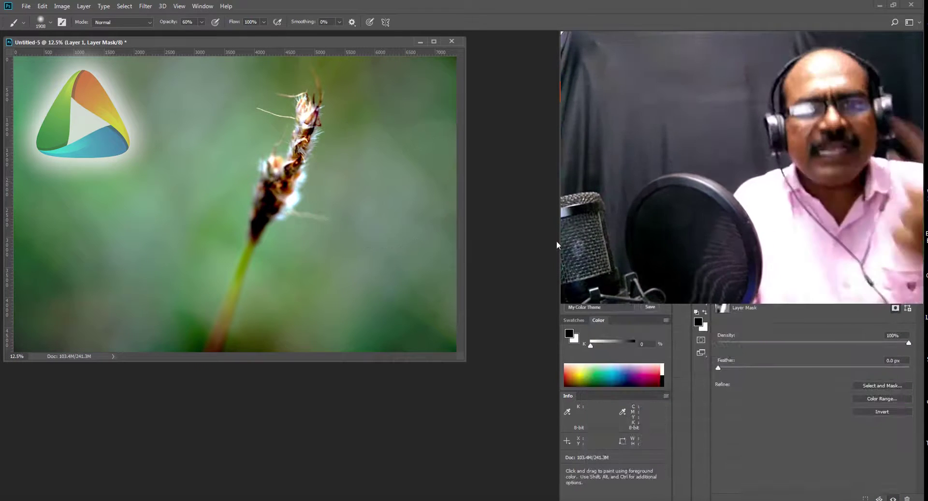